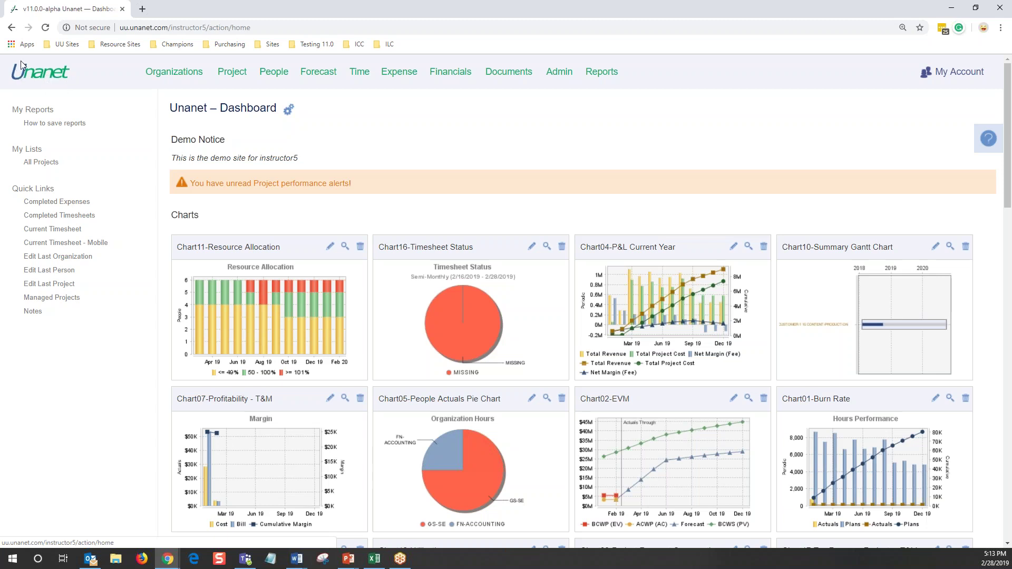
Step: Open the Admin system properties, view the list of all property settings, and return to the editing page
left_click(563, 75)
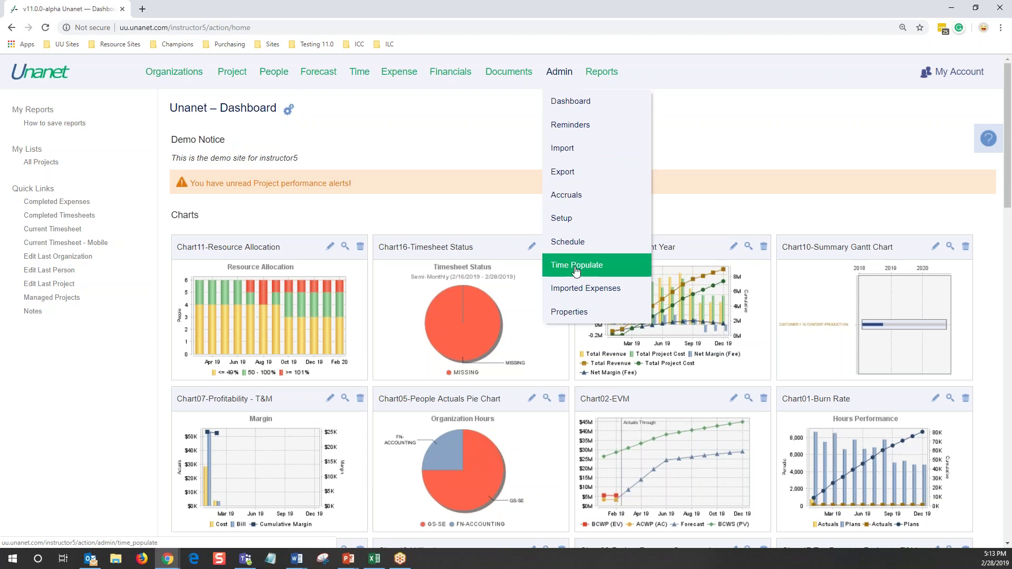
left_click(585, 313)
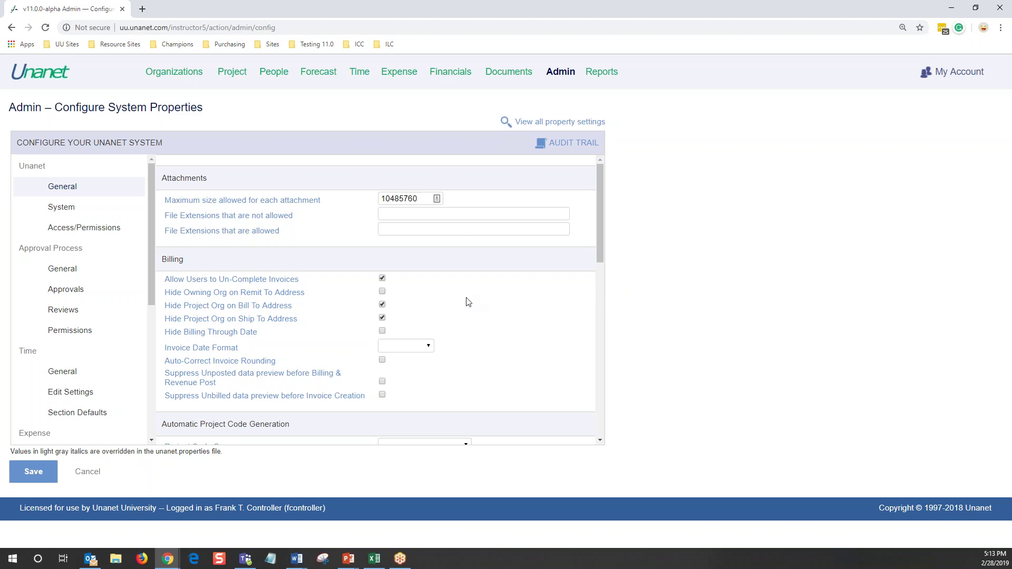
left_click(551, 126)
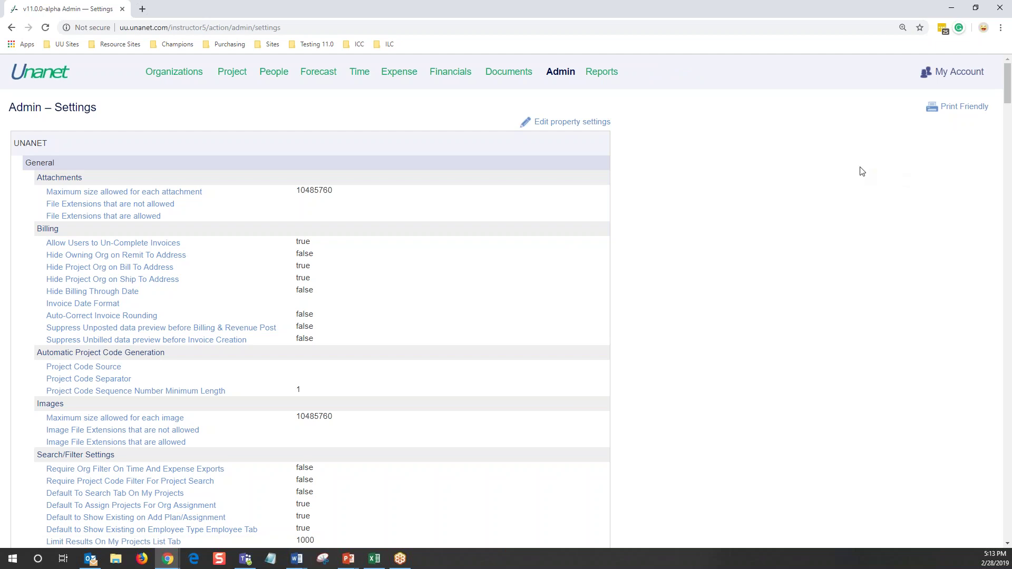
left_click(560, 124)
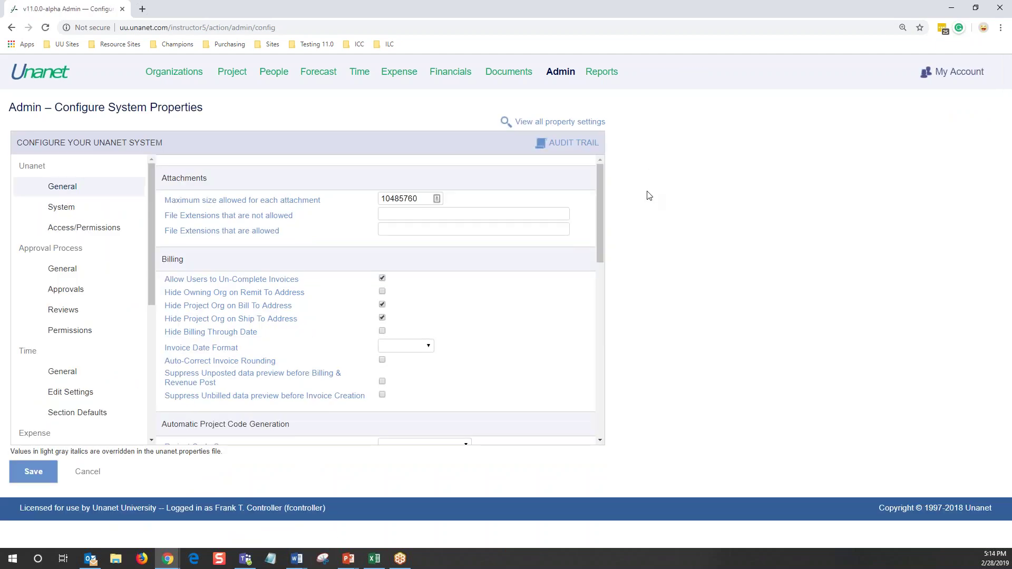
Step: Look through the property categories from Unanet to Purchasing, and open the General settings of Approval Process
left_click(446, 230)
scroll(68, 316, "down", 1)
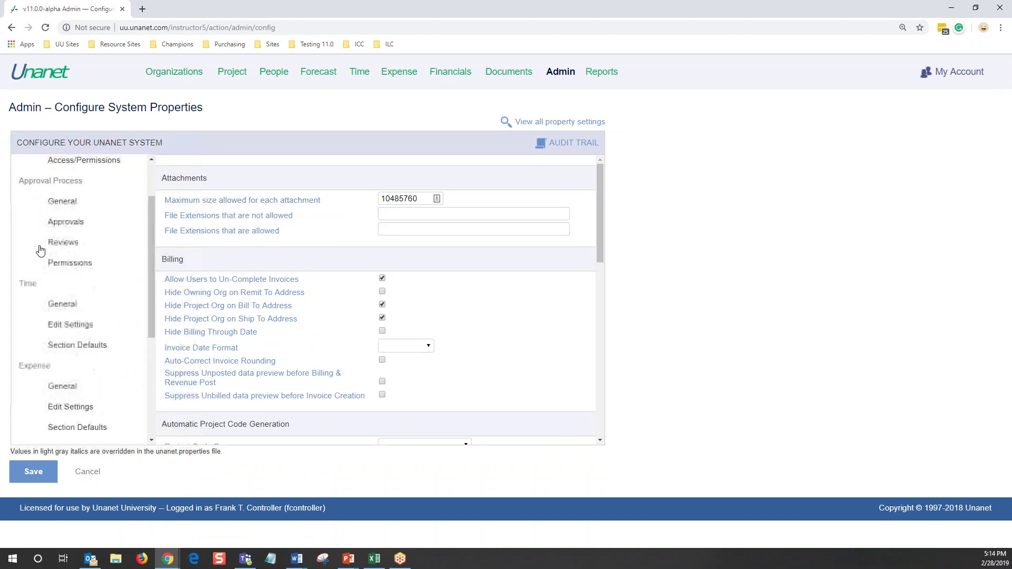
scroll(71, 338, "down", 4)
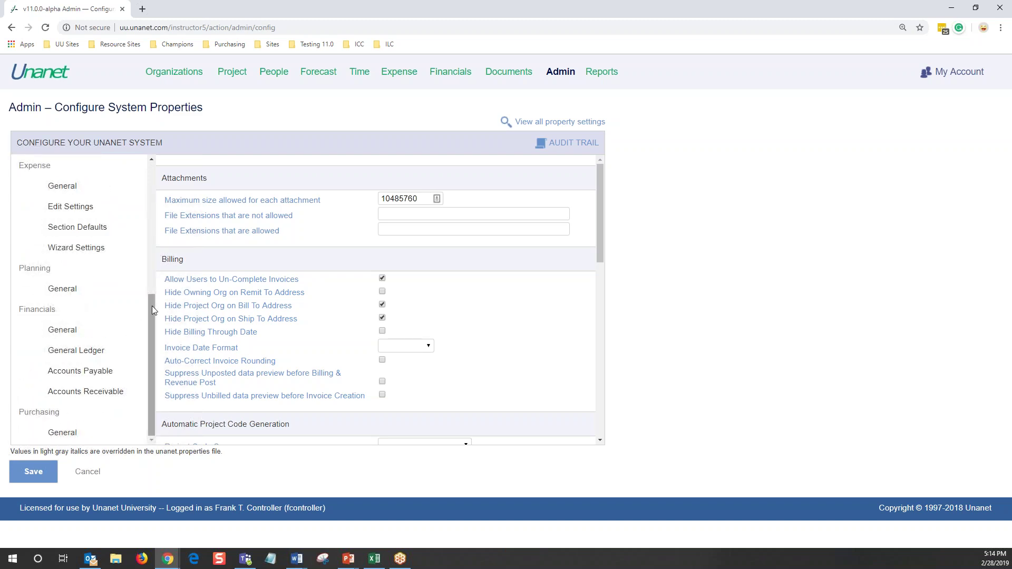
scroll(150, 300, "up", 5)
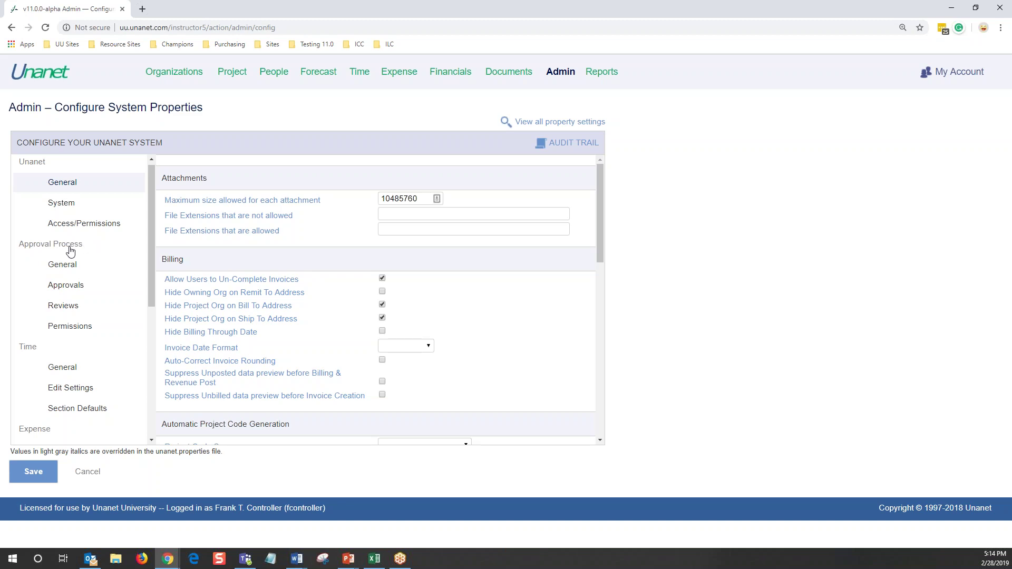
left_click(73, 272)
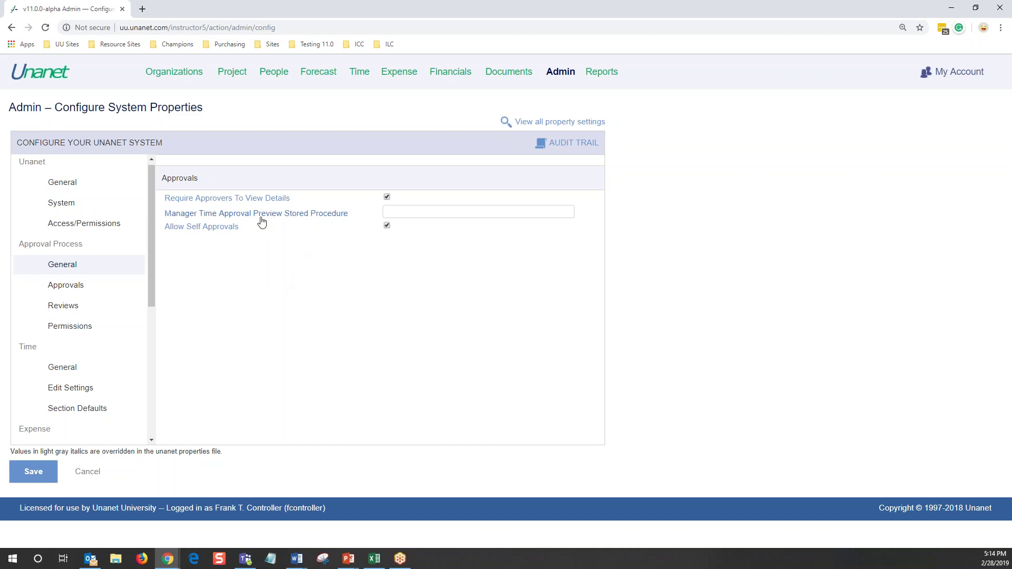
Step: Open the Approvals settings of Approval Process and turn off required approvals for timesheets
left_click(63, 291)
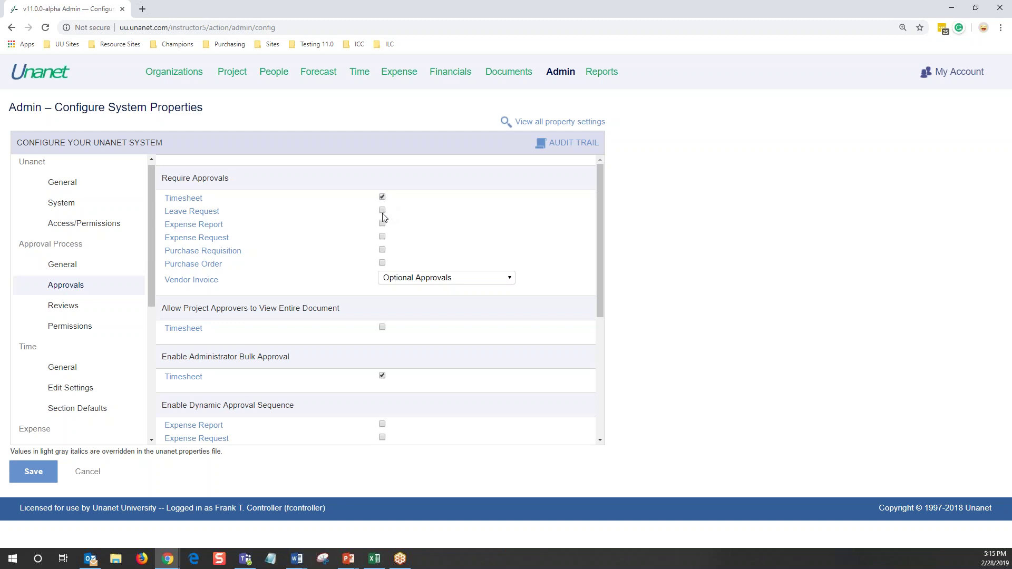
left_click(382, 197)
left_click(382, 250)
Step: Check the available Vendor Invoice approval options and read the description of that property
left_click(514, 285)
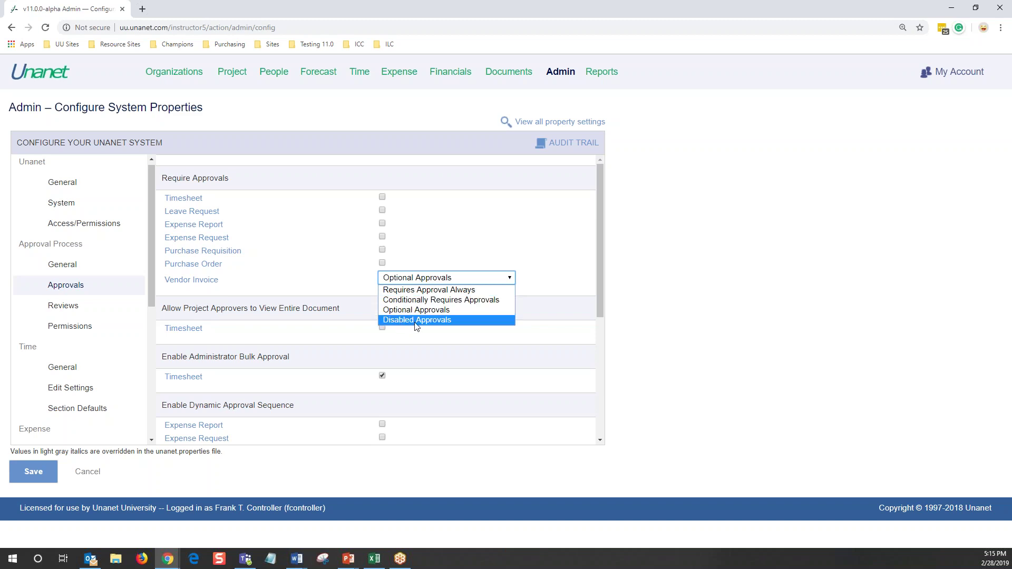
left_click(327, 282)
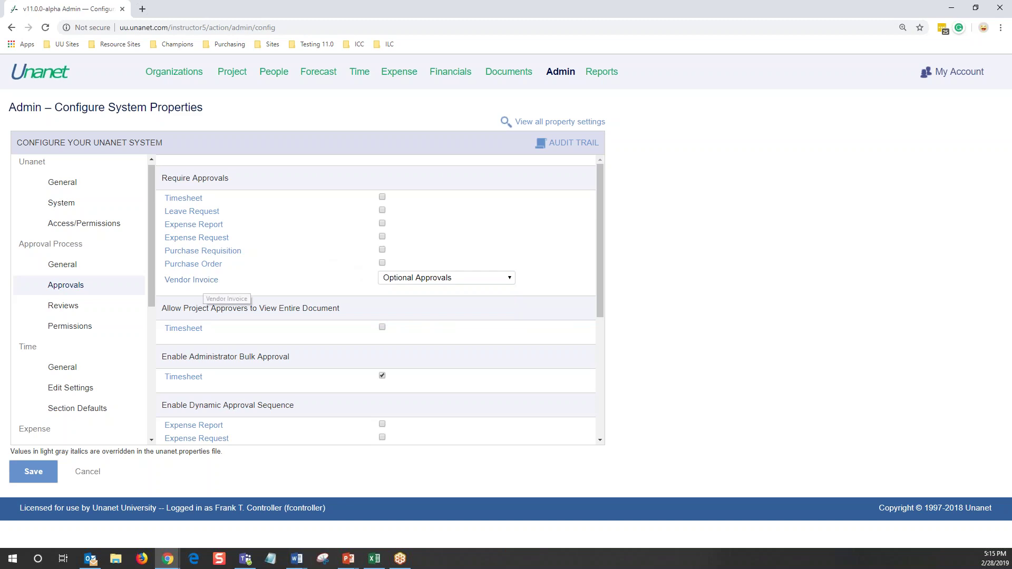
left_click(186, 281)
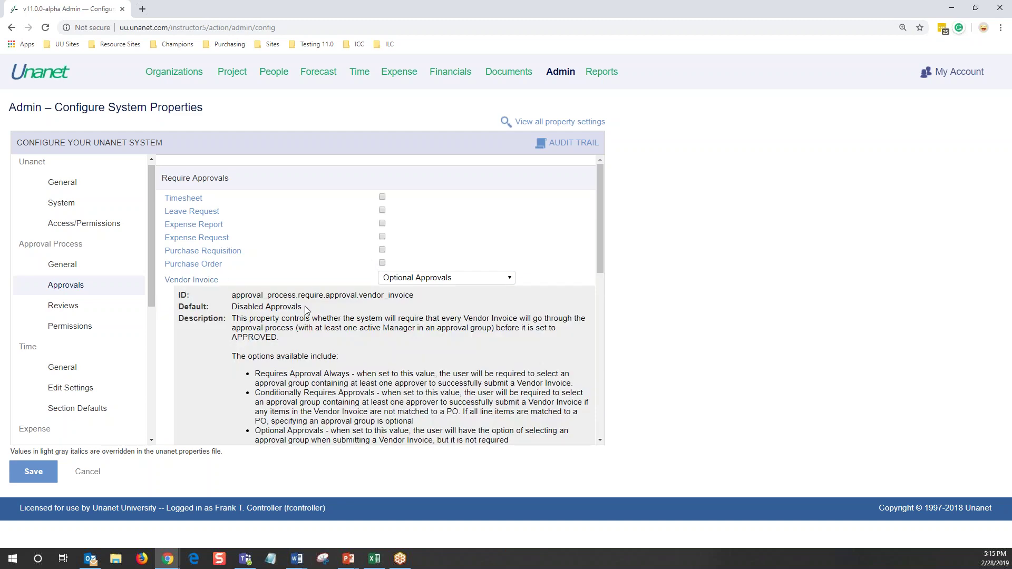
scroll(274, 275, "down", 1)
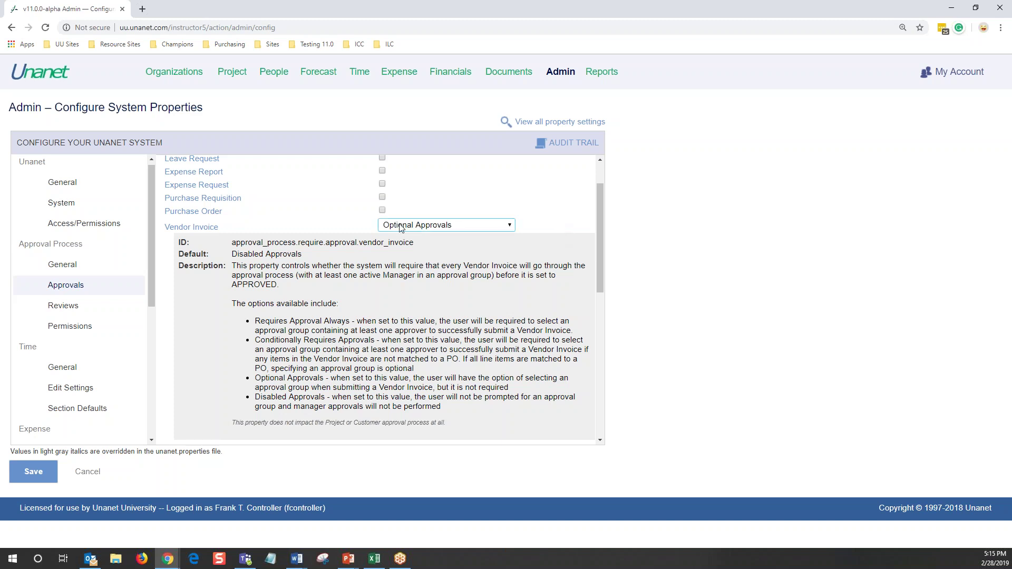
Step: Examine the remaining Approvals settings, including bulk approval, dynamic approval sequence, and customer viewing of approval history and attachments
scroll(266, 240, "down", 1)
scroll(283, 267, "down", 4)
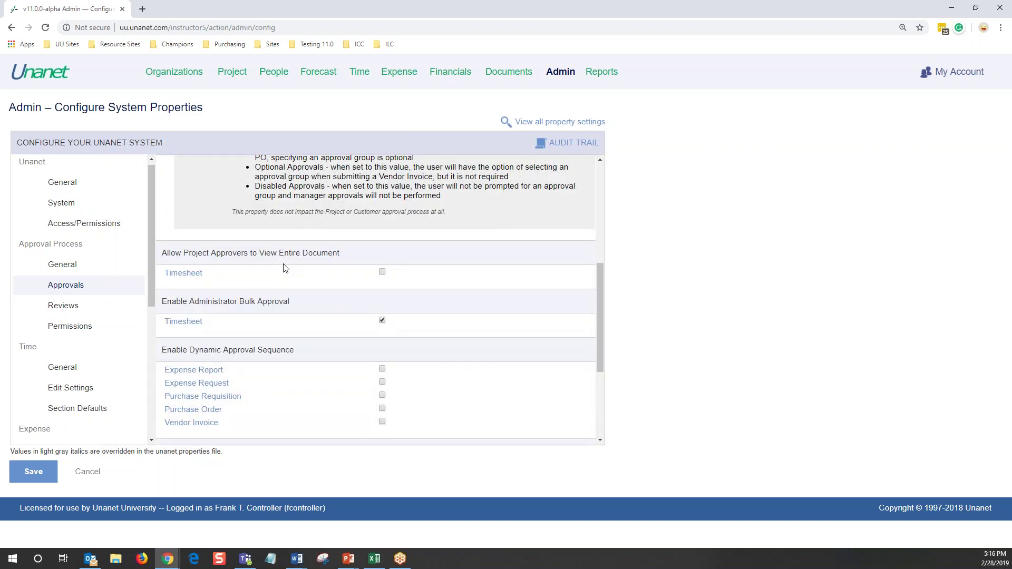
scroll(279, 268, "down", 1)
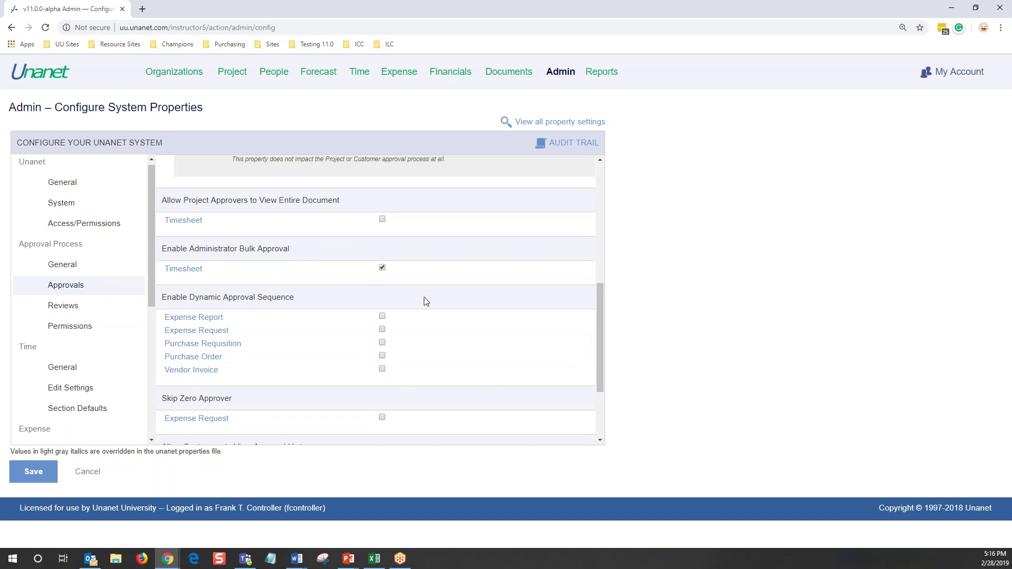
scroll(479, 308, "down", 2)
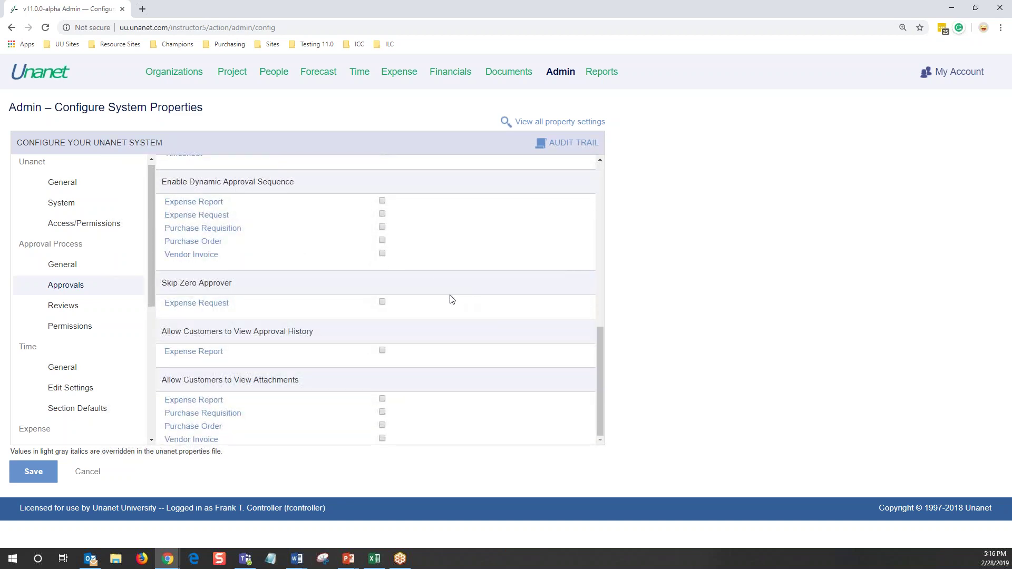
scroll(420, 264, "up", 1)
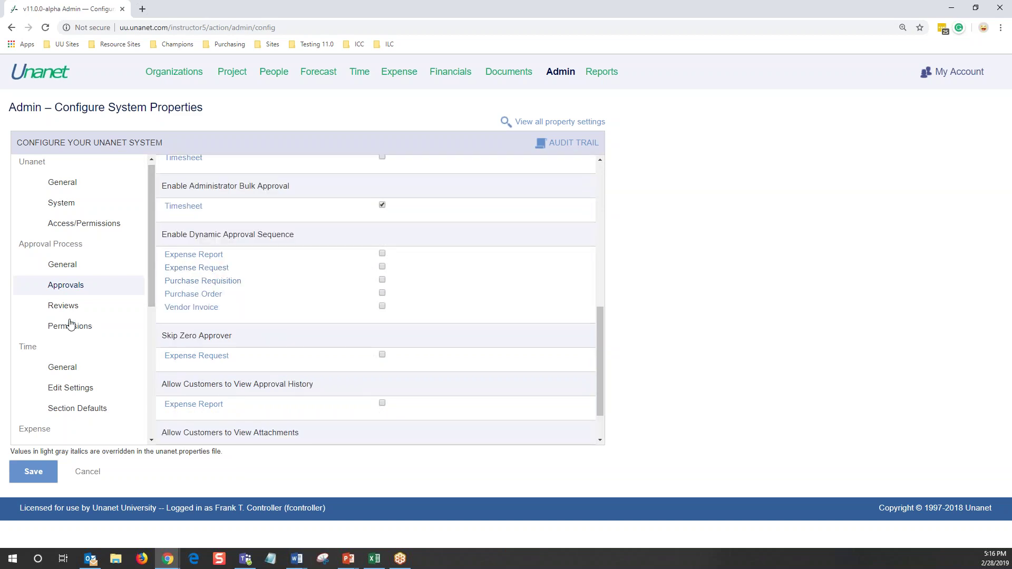
Step: Examine the Reviews and Permissions settings of Approval Process, and return to the Require Approvals settings
left_click_drag(64, 306, 68, 306)
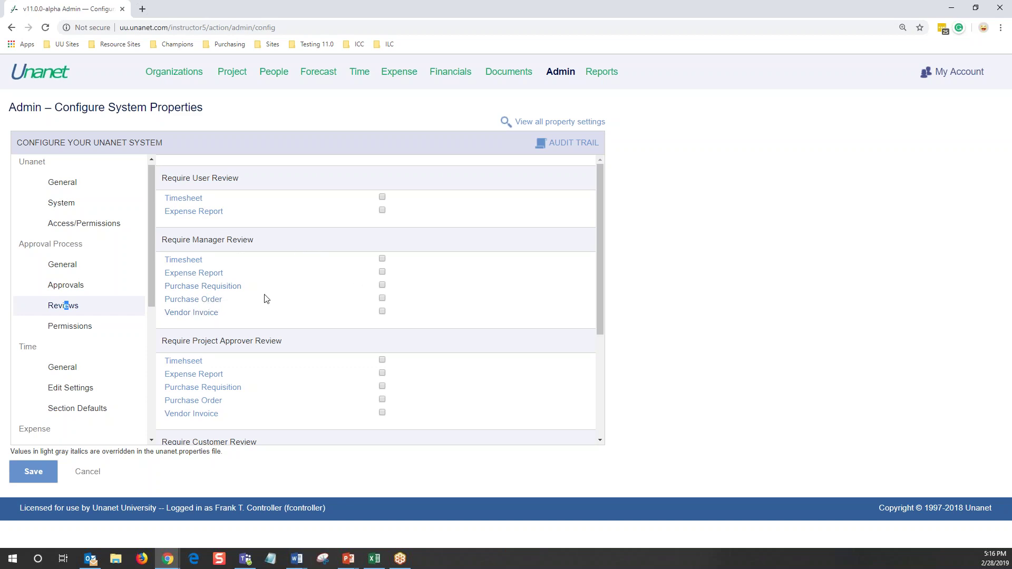
scroll(263, 296, "down", 1)
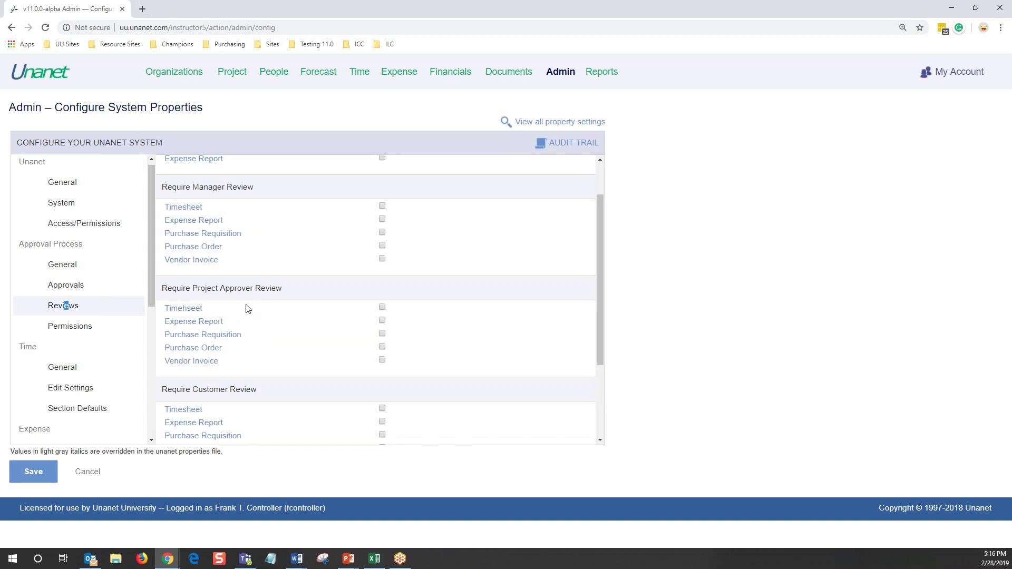
scroll(231, 310, "down", 2)
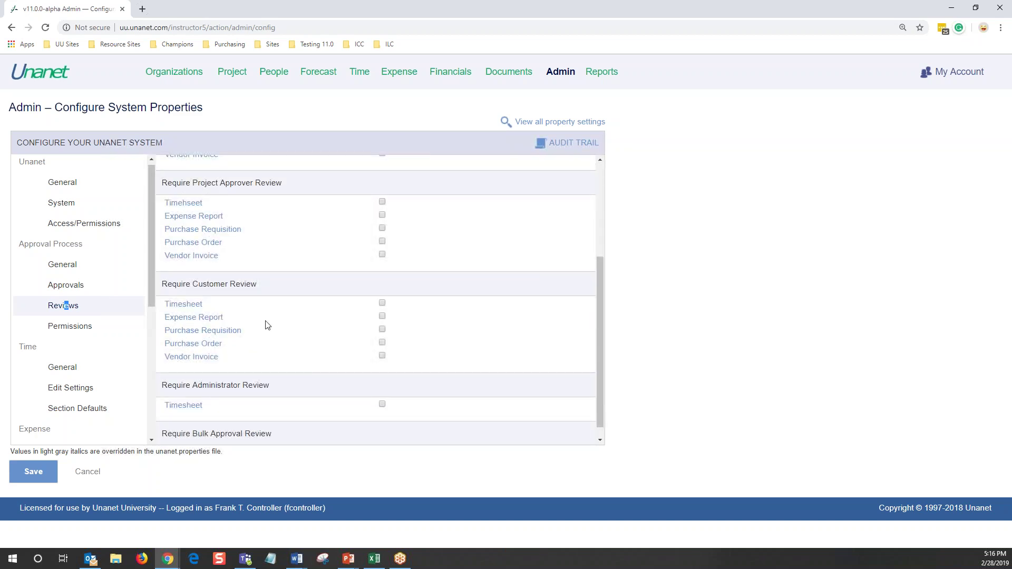
scroll(275, 320, "down", 1)
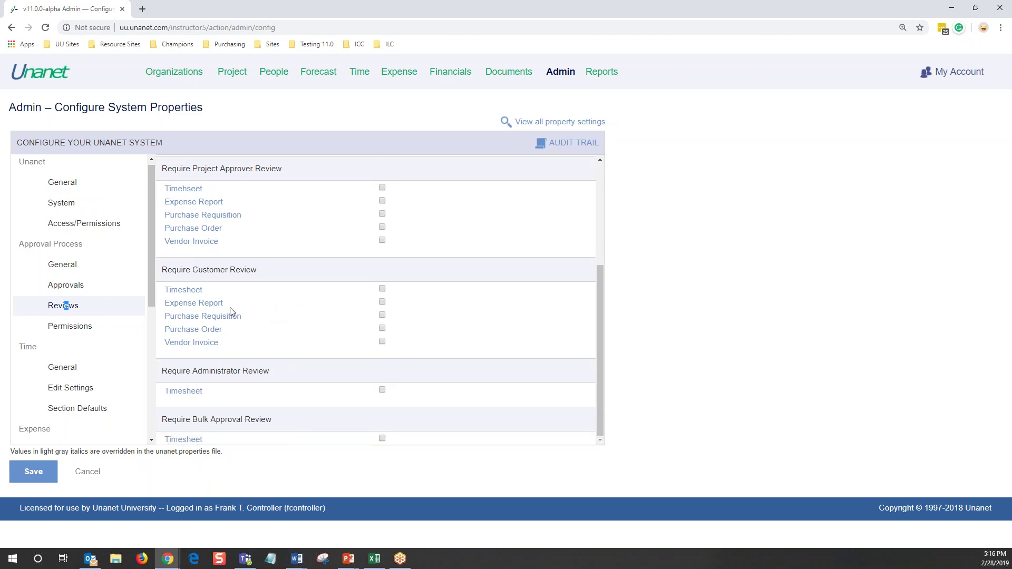
left_click(83, 328)
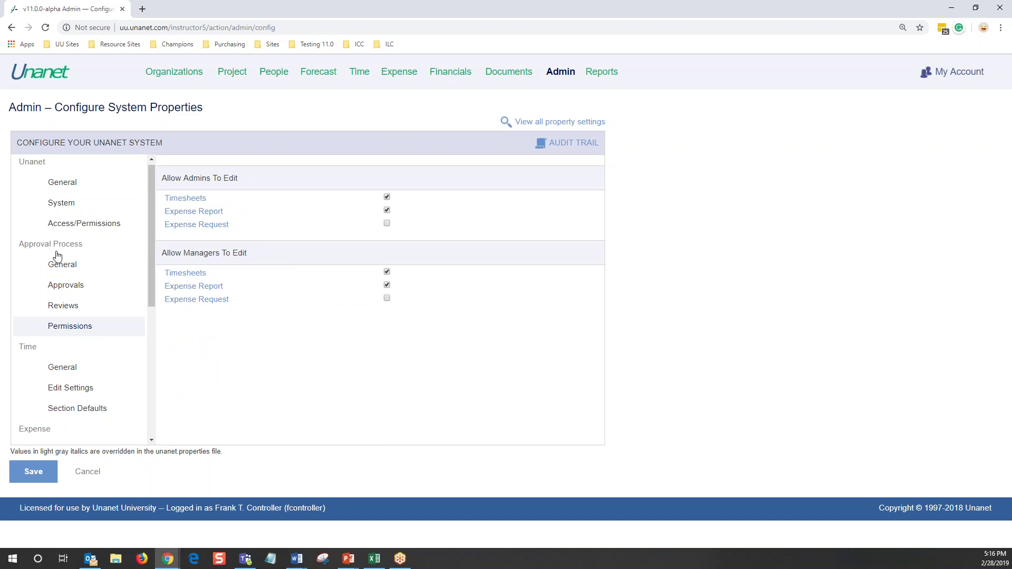
left_click(64, 286)
scroll(416, 273, "up", 8)
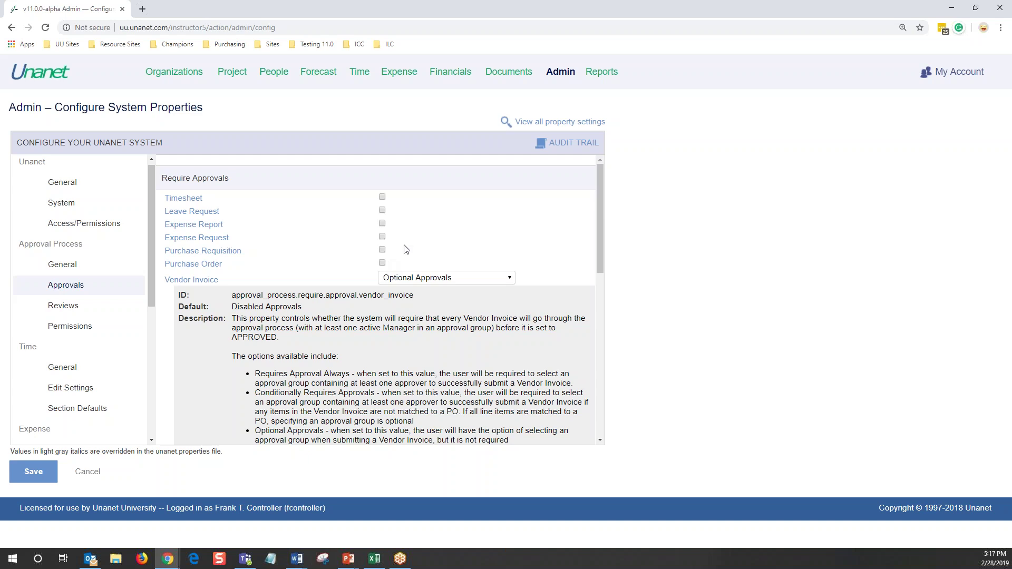
Step: Open the Purchasing General settings and read the description of the property for deleting unapproved PR documents
scroll(108, 304, "down", 5)
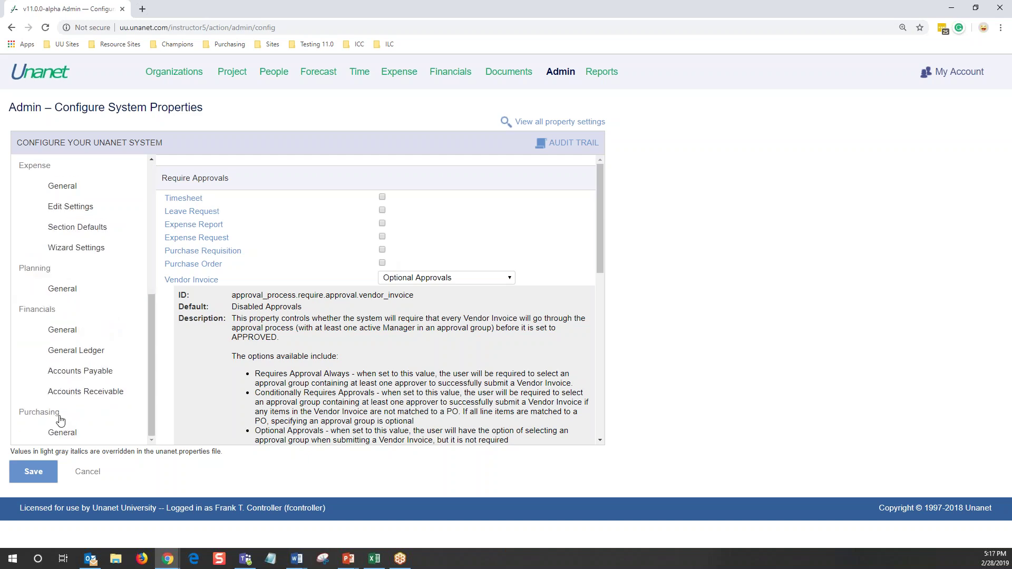
left_click(58, 435)
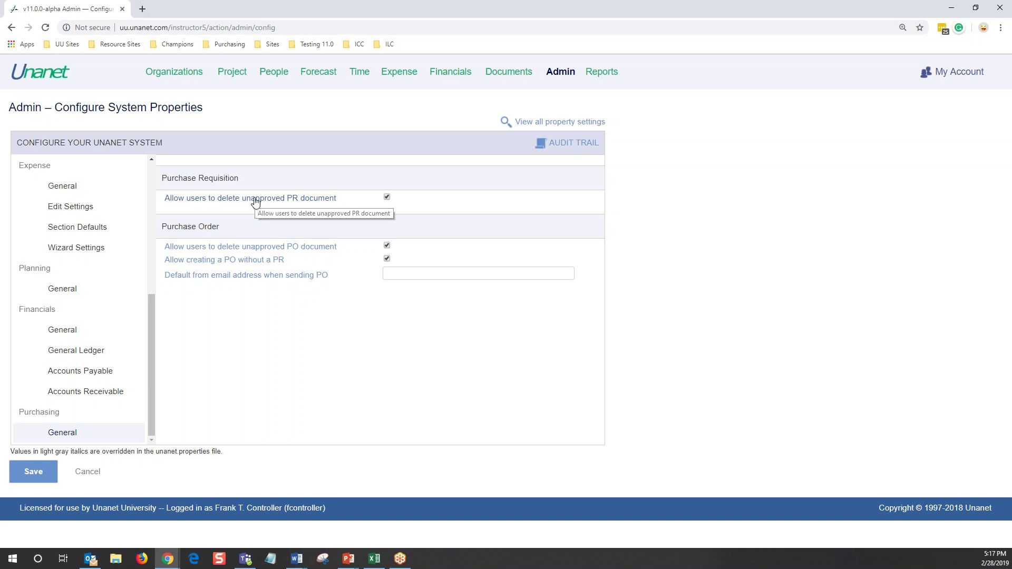
left_click(320, 201)
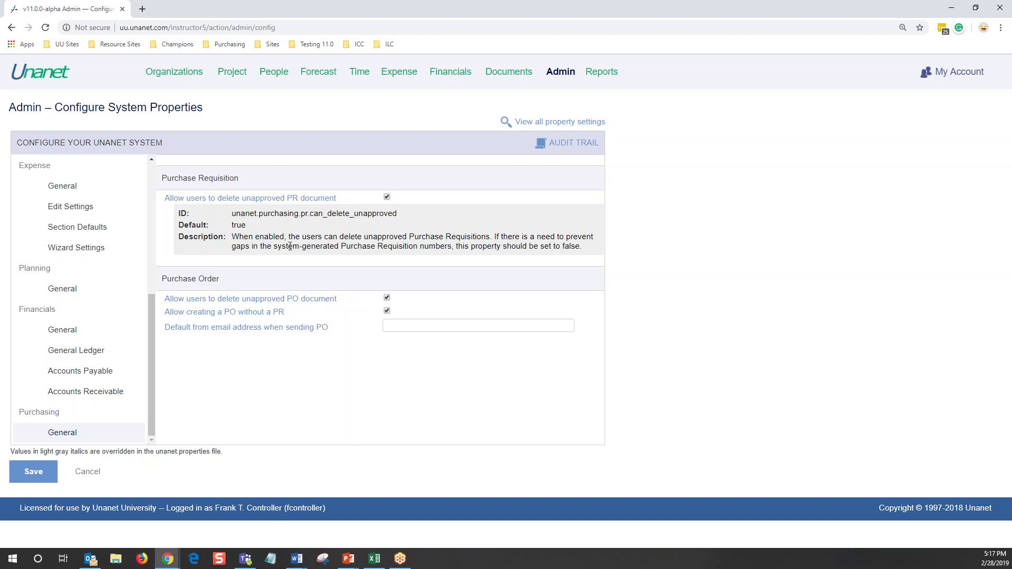
Step: Switch the options for deleting unapproved PR documents and for creating a PO without a PR off and back on
left_click(387, 197)
left_click(387, 197)
left_click(200, 199)
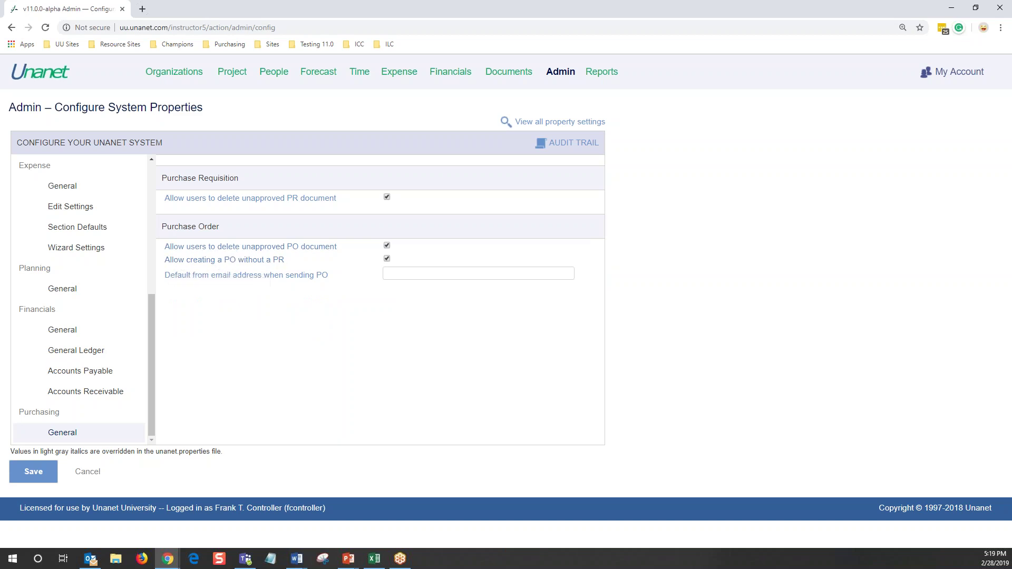
left_click(386, 259)
left_click(387, 259)
Step: Read the description of the default from email address for sending POs, and return to the Unanet General settings
left_click(214, 277)
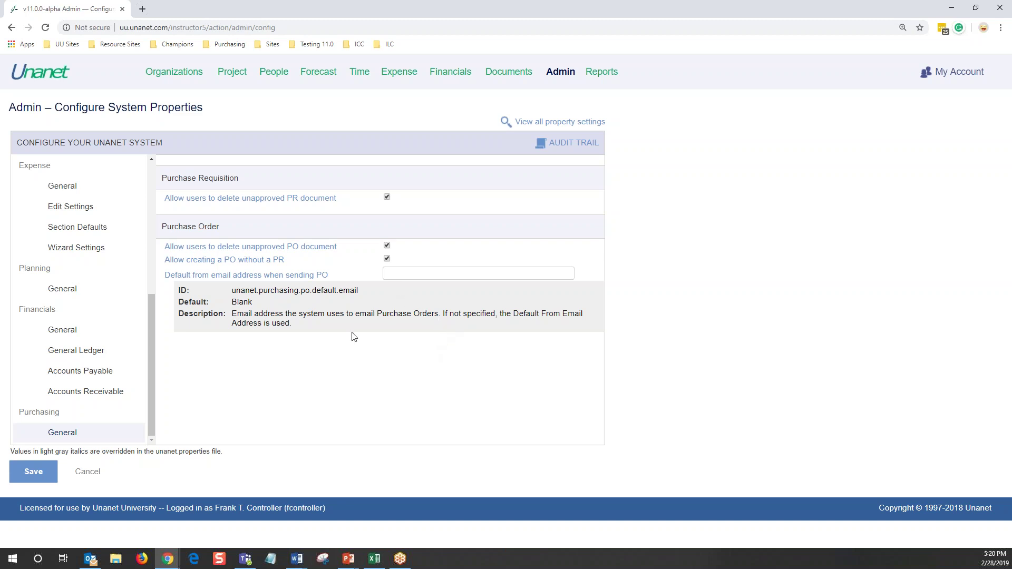
scroll(53, 206, "up", 5)
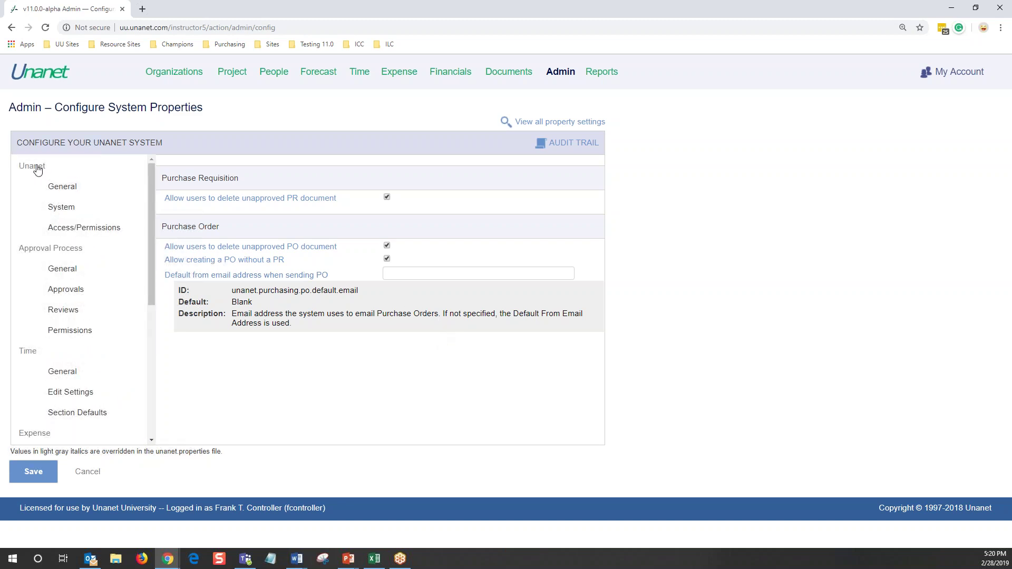
left_click(59, 188)
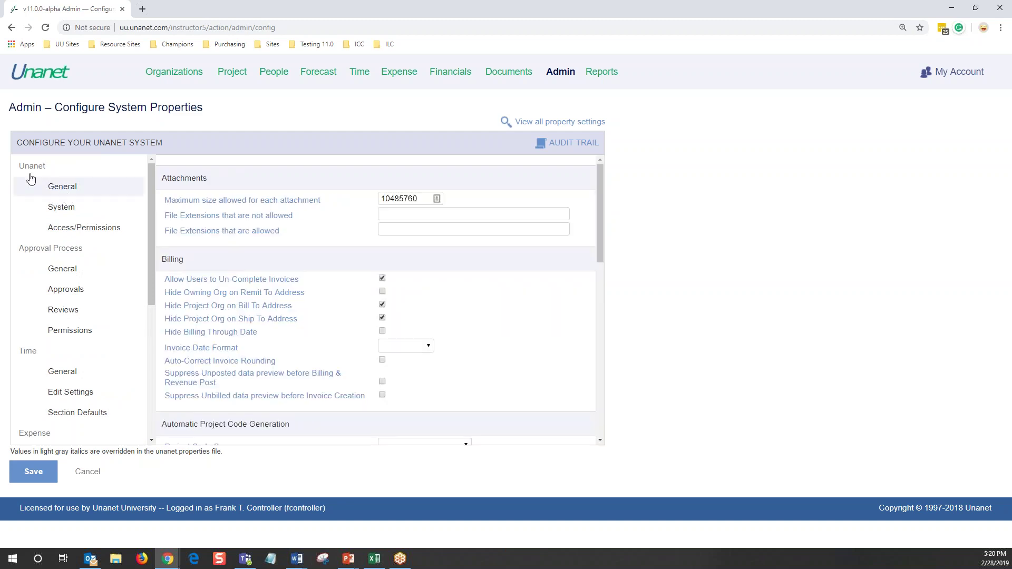
Step: Open the Access/Permissions settings and examine the roles under Organization Access - Default To "All"
left_click(98, 228)
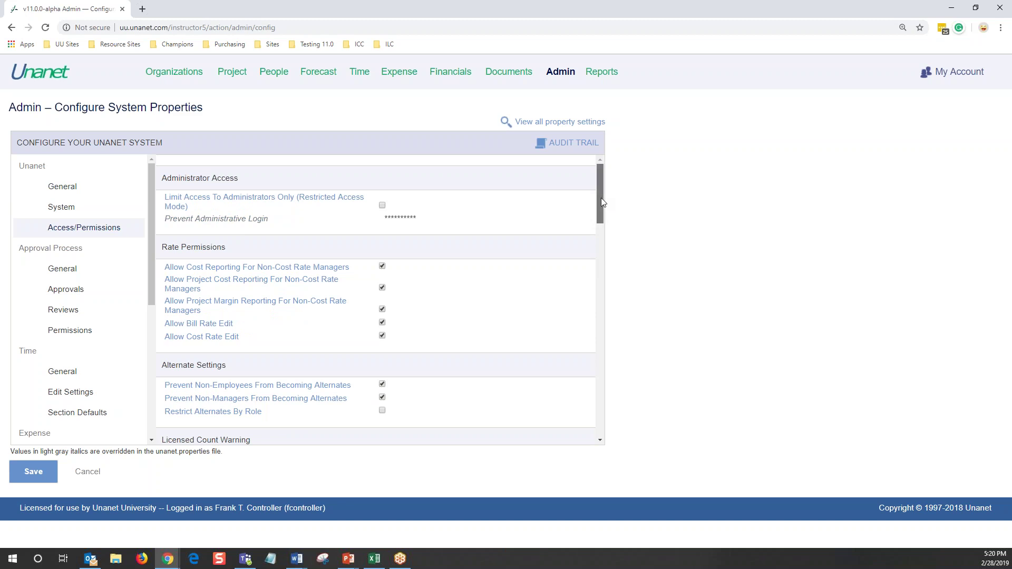
left_click_drag(601, 199, 599, 317)
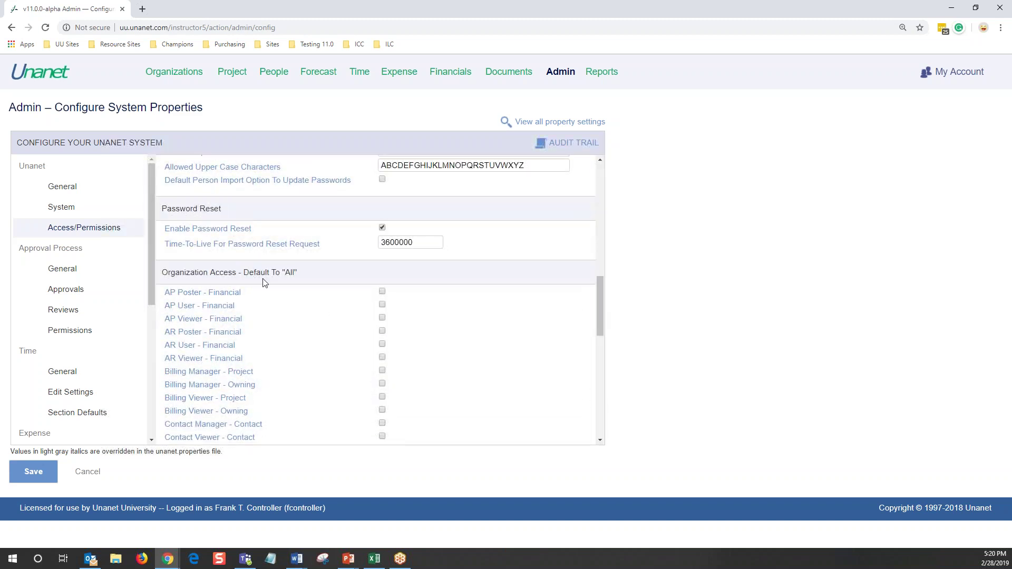
mouse_move(240, 272)
left_mouse_down()
mouse_move(287, 273)
mouse_move(244, 277)
left_mouse_up()
scroll(326, 354, "down", 2)
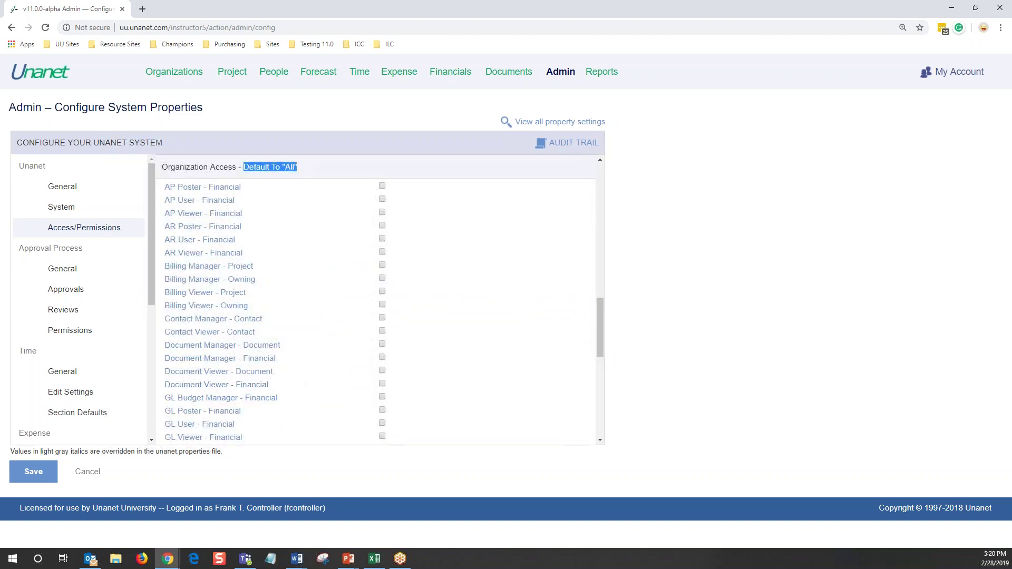
Step: Try enabling the Document Manager - Document default organization access, and clear it again
left_click_drag(164, 346, 289, 351)
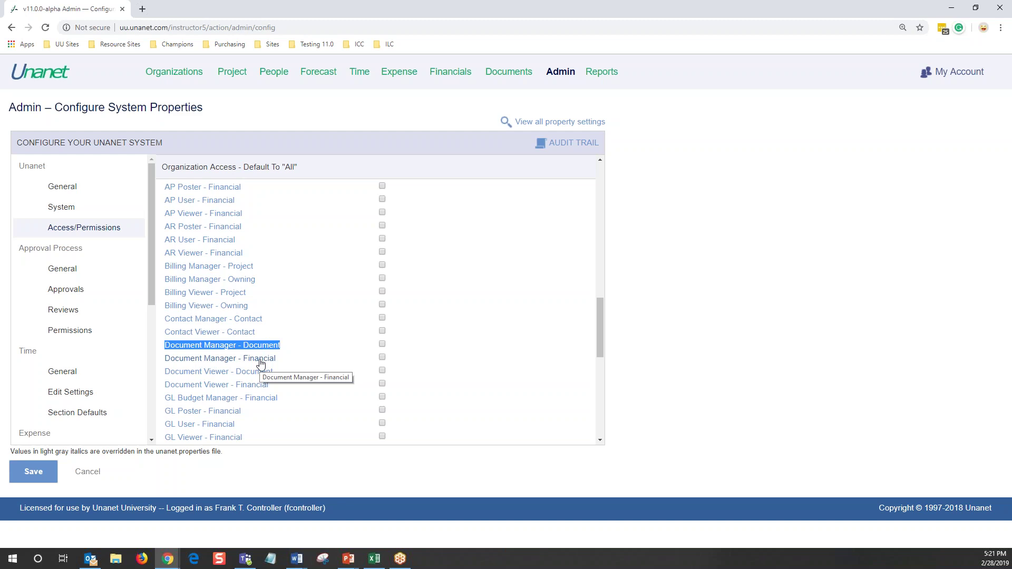
left_click(382, 345)
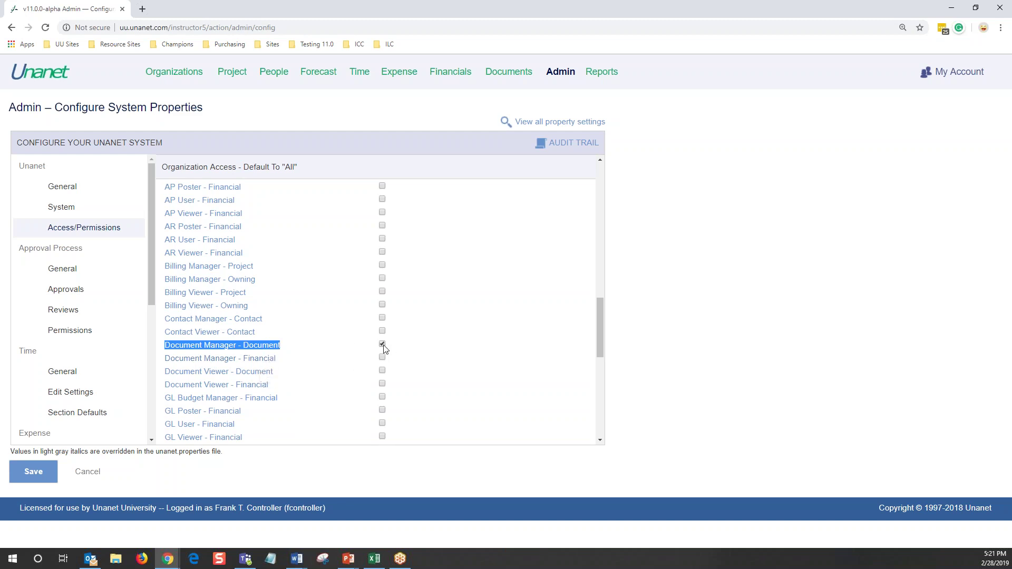
left_click(382, 345)
scroll(458, 330, "up", 1)
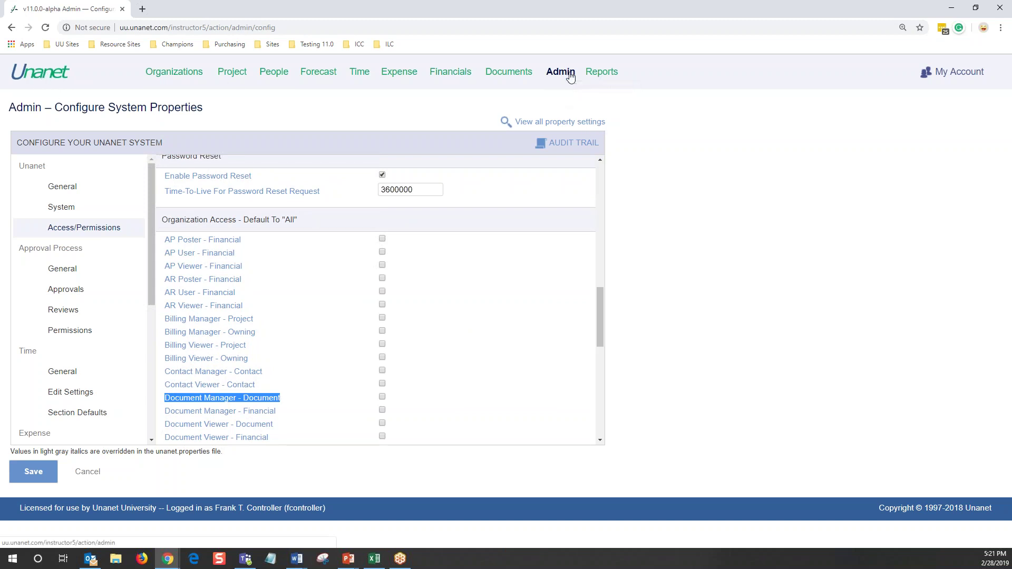
left_click(813, 417)
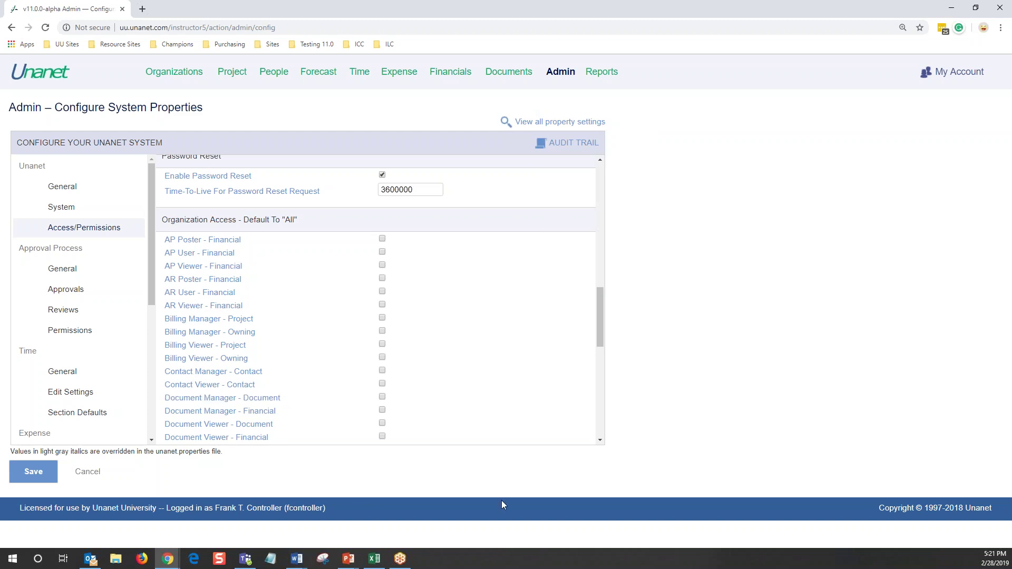
Step: Switch to Properties.xlsx in Excel and follow the Change link for Require Approvers To View Details to the Approval Process section
left_click(375, 560)
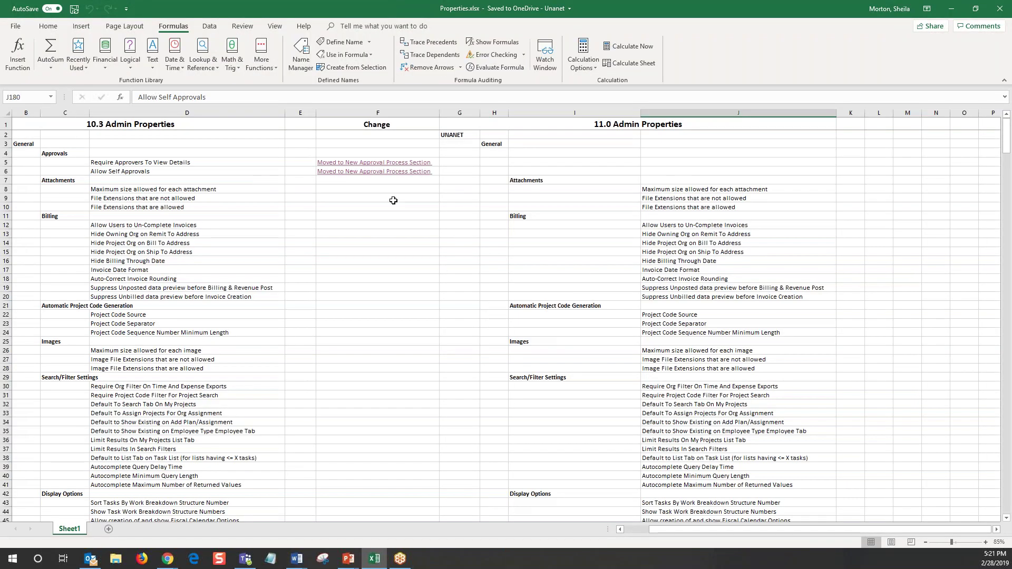
left_click(350, 167)
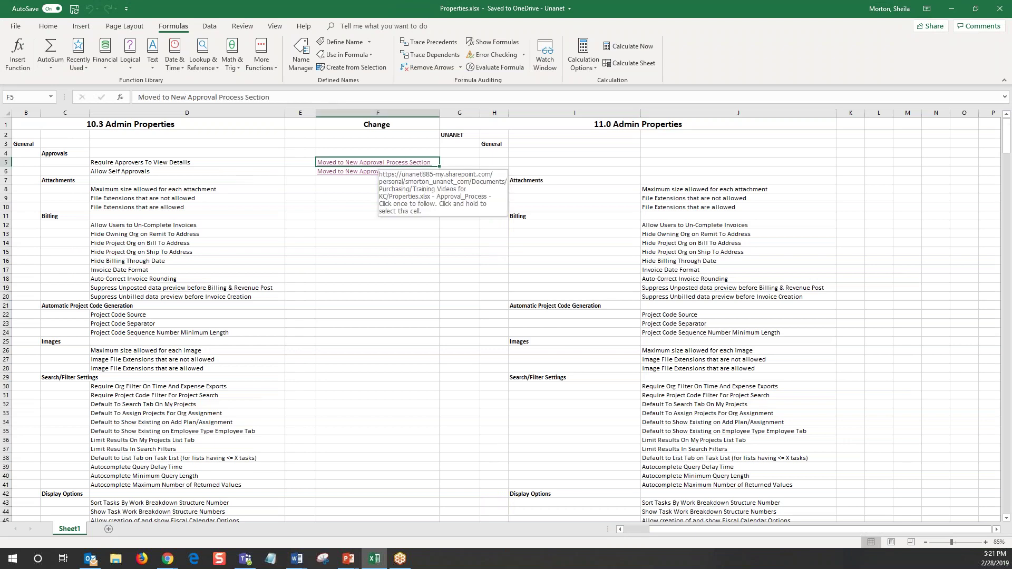
scroll(567, 462, "down", 5)
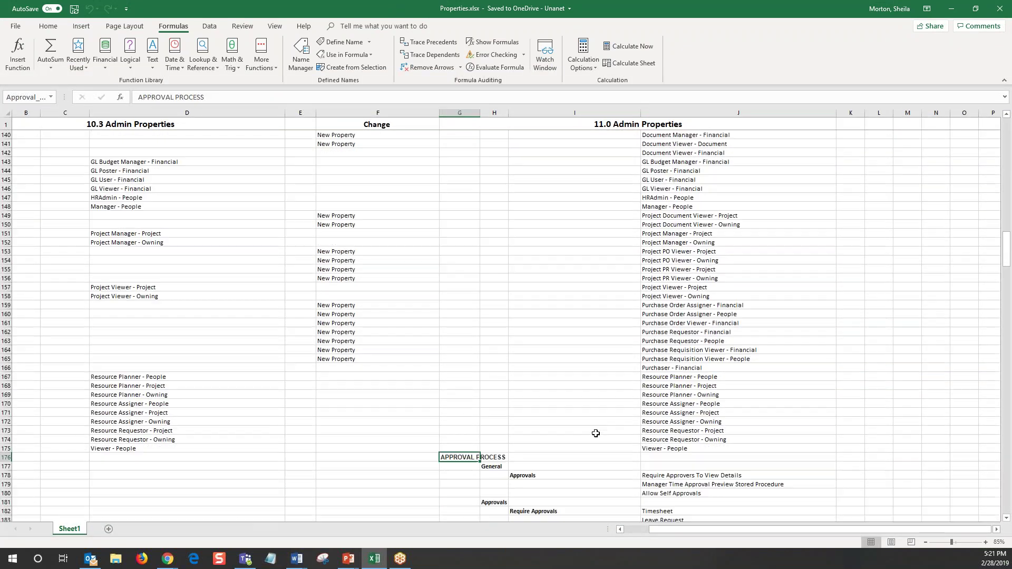